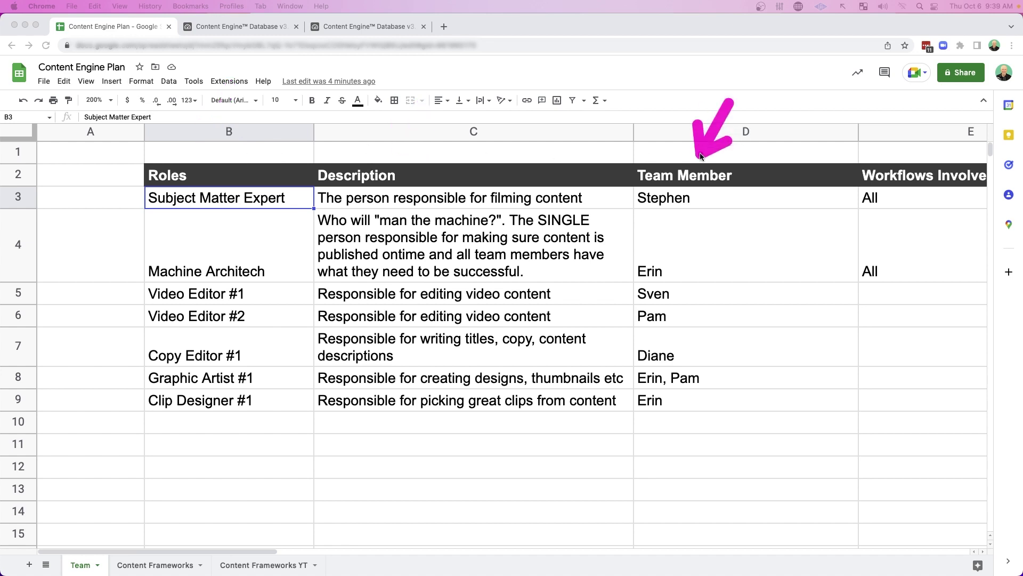
Step: Scroll right across the empty Content Frameworks sheet's column headers
scroll(706, 156, "right", 5)
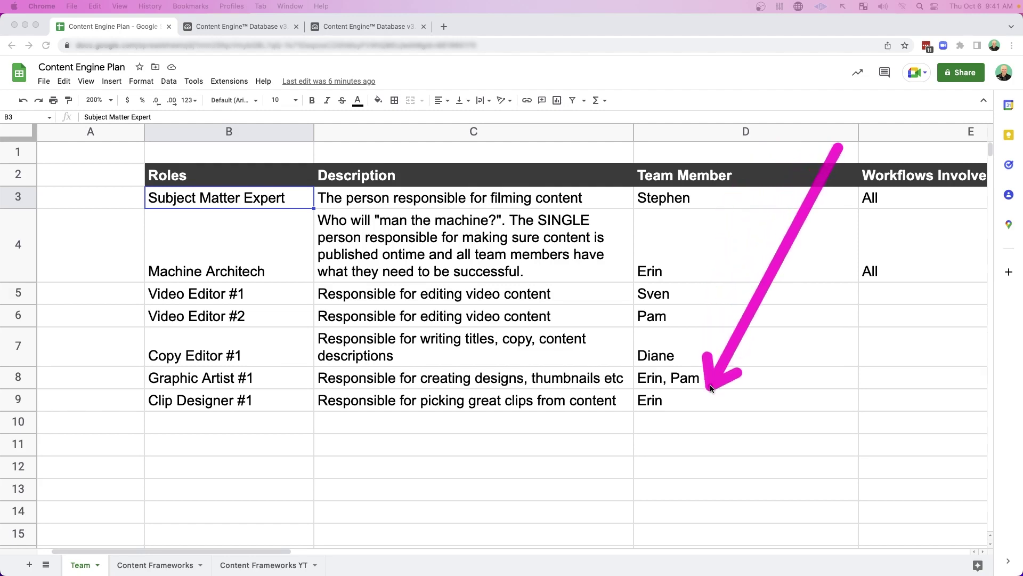
scroll(710, 368, "right", 5)
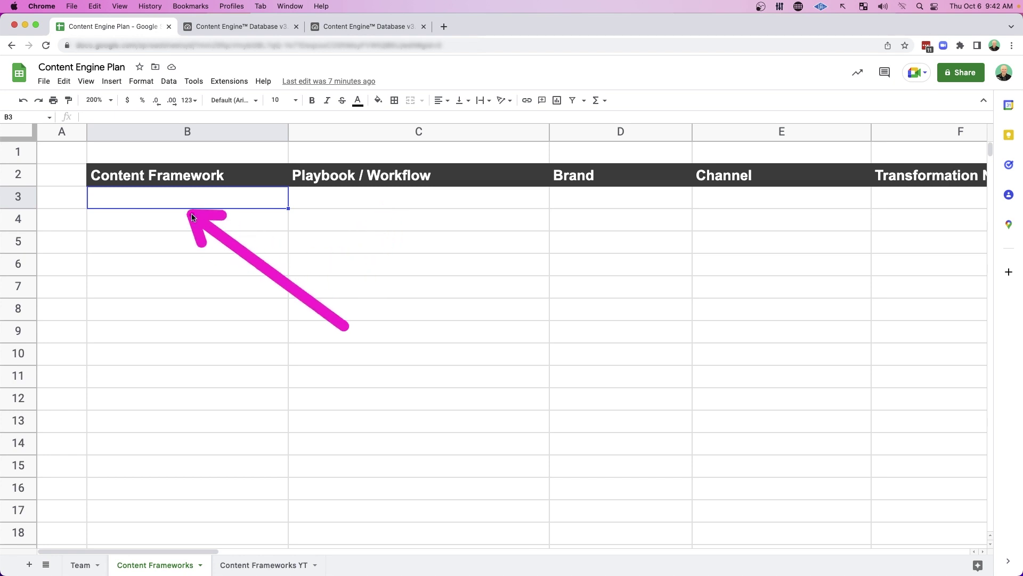
scroll(192, 217, "right", 5)
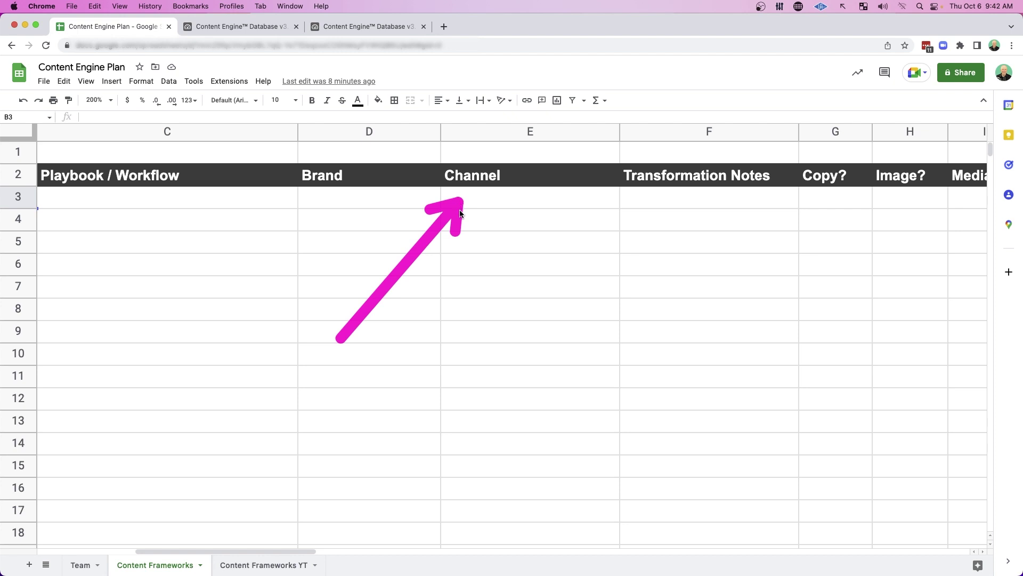
scroll(460, 213, "right", 4)
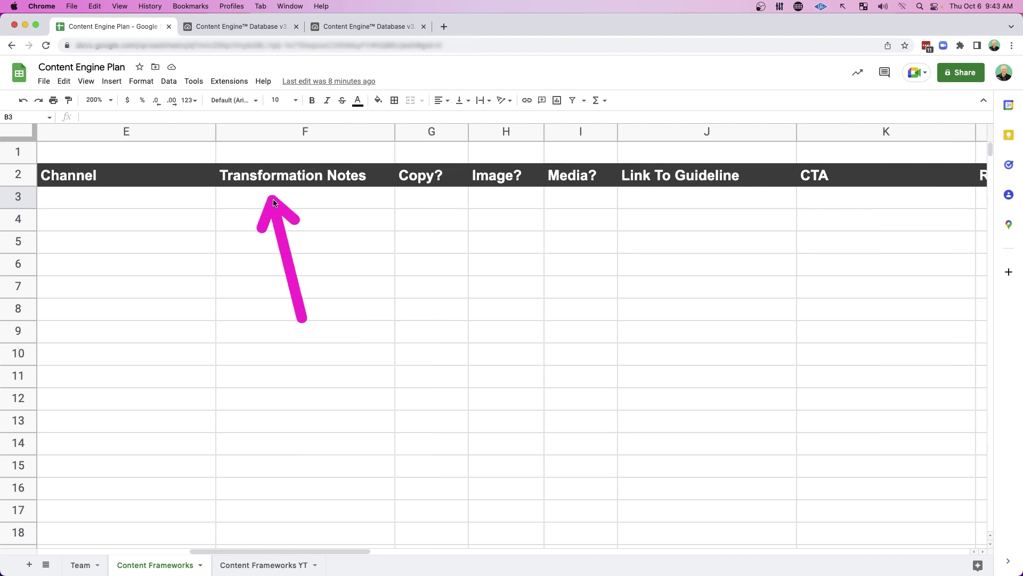
left_click_drag(320, 551, 183, 551)
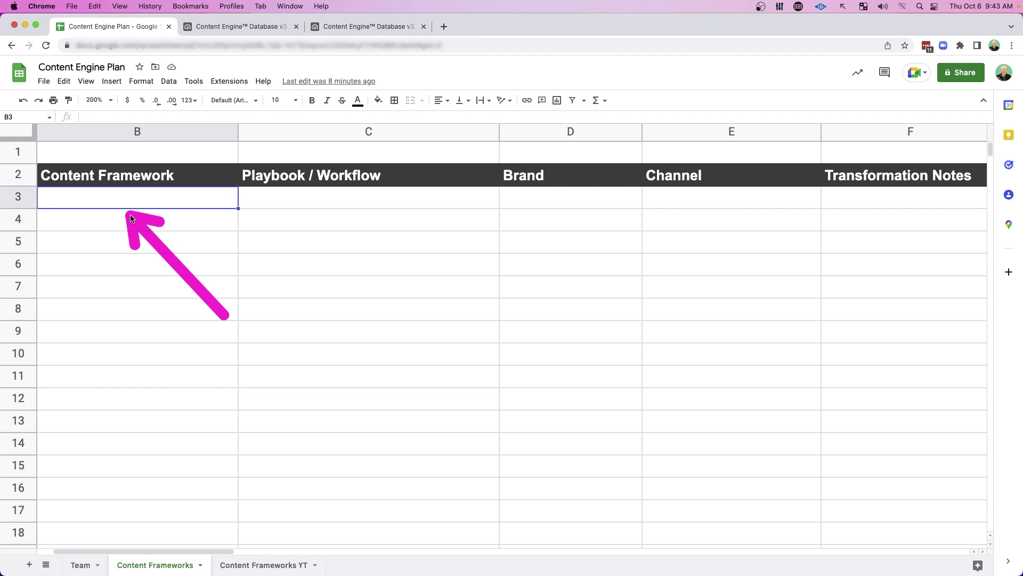
scroll(221, 219, "right", 3)
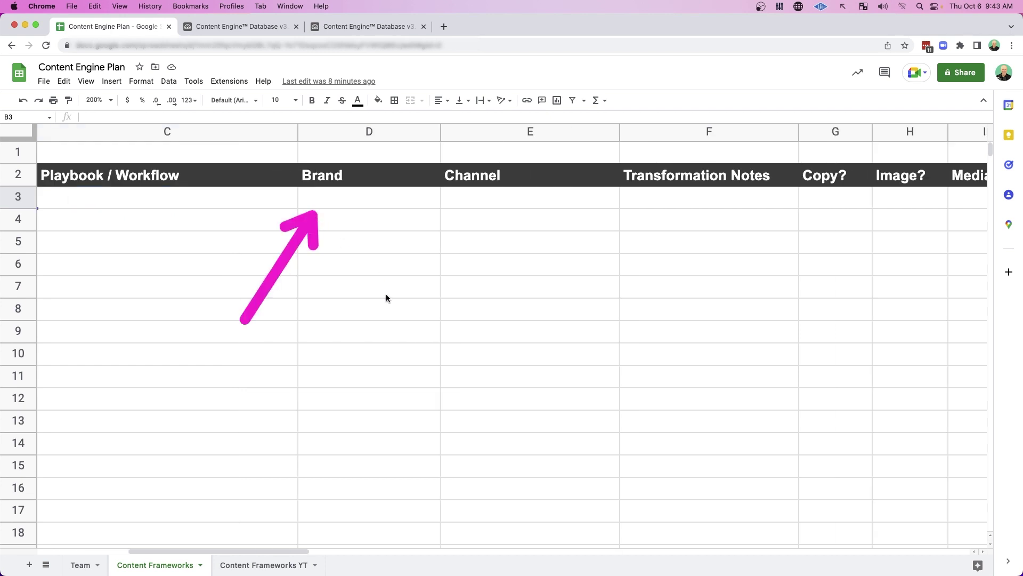
left_click_drag(389, 328, 475, 230)
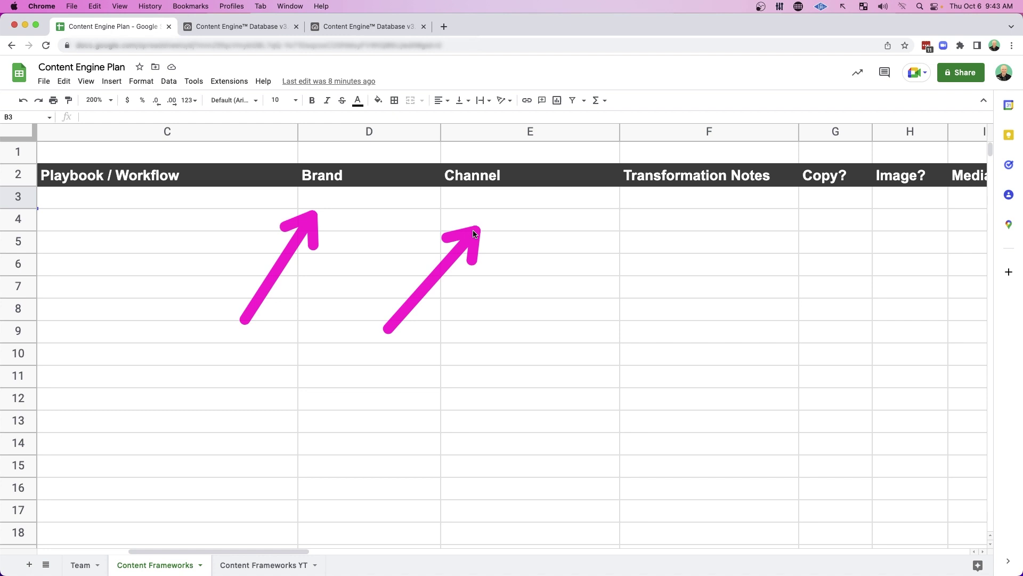
scroll(476, 233, "right", 5)
Step: Bring up the Notion Content Schedule (Desired Output) page with weekly per-channel post counts
left_click_drag(280, 325, 247, 212)
left_click_drag(345, 306, 338, 228)
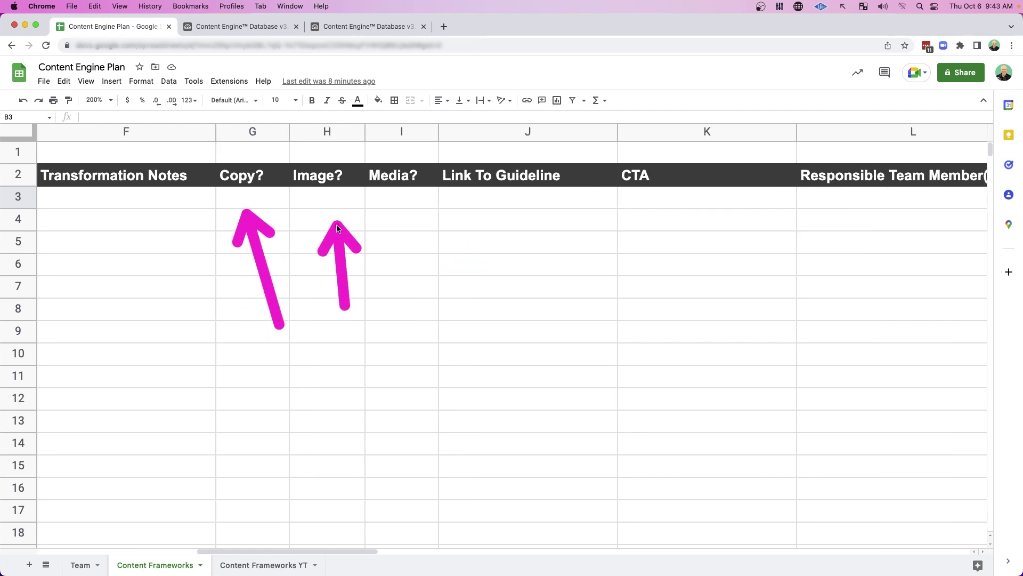
left_click_drag(398, 316, 394, 223)
mouse_move(271, 347)
left_mouse_down()
mouse_move(250, 221)
mouse_move(370, 224)
left_mouse_up()
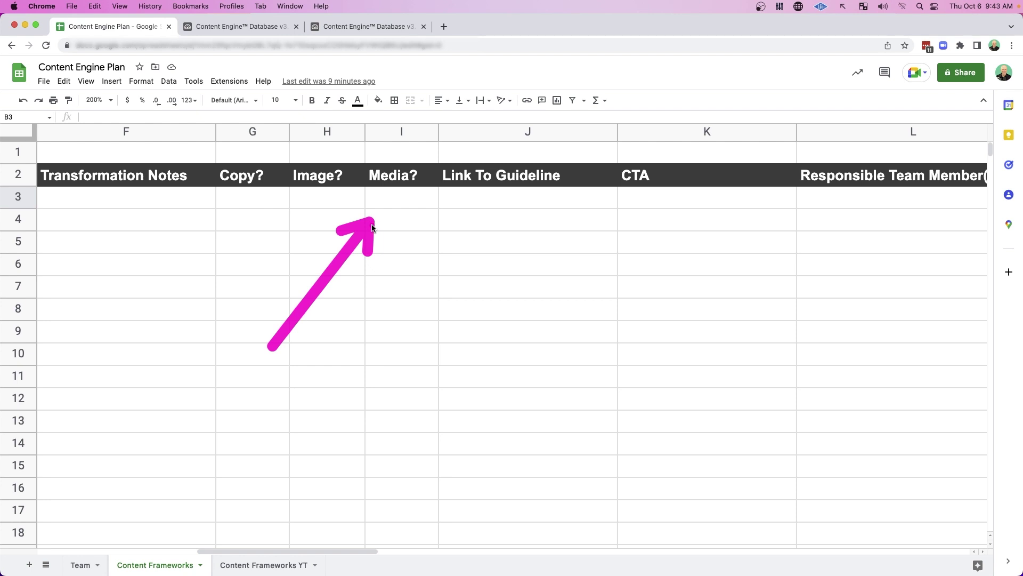
left_click_drag(533, 355, 493, 216)
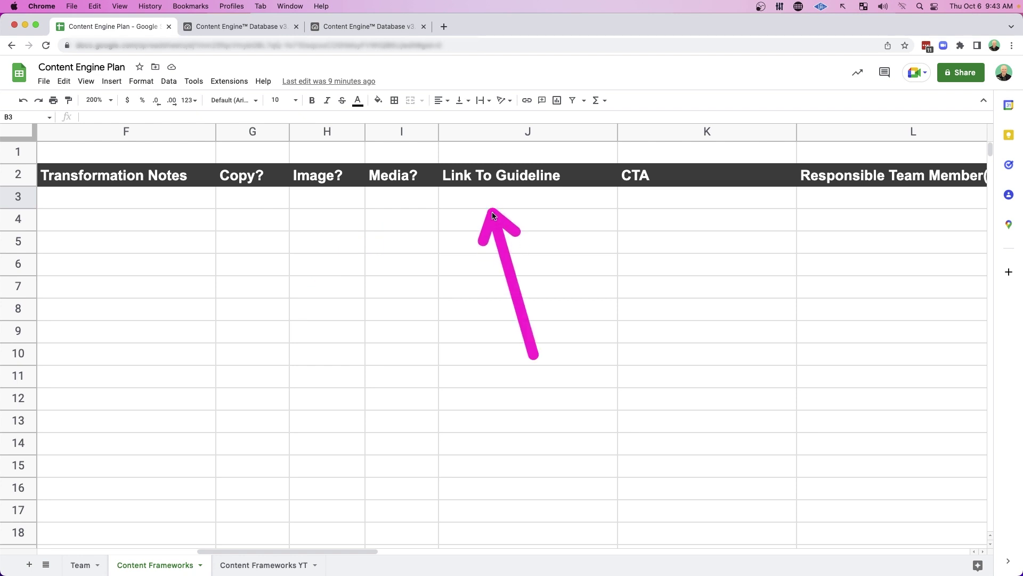
left_click_drag(691, 304, 674, 208)
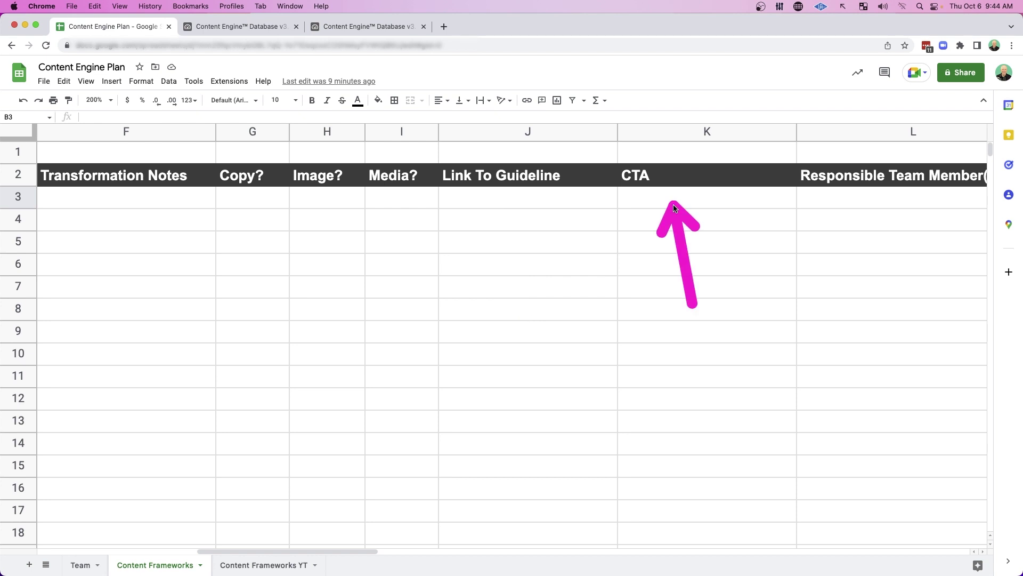
scroll(674, 206, "right", 5)
left_click_drag(368, 402, 363, 268)
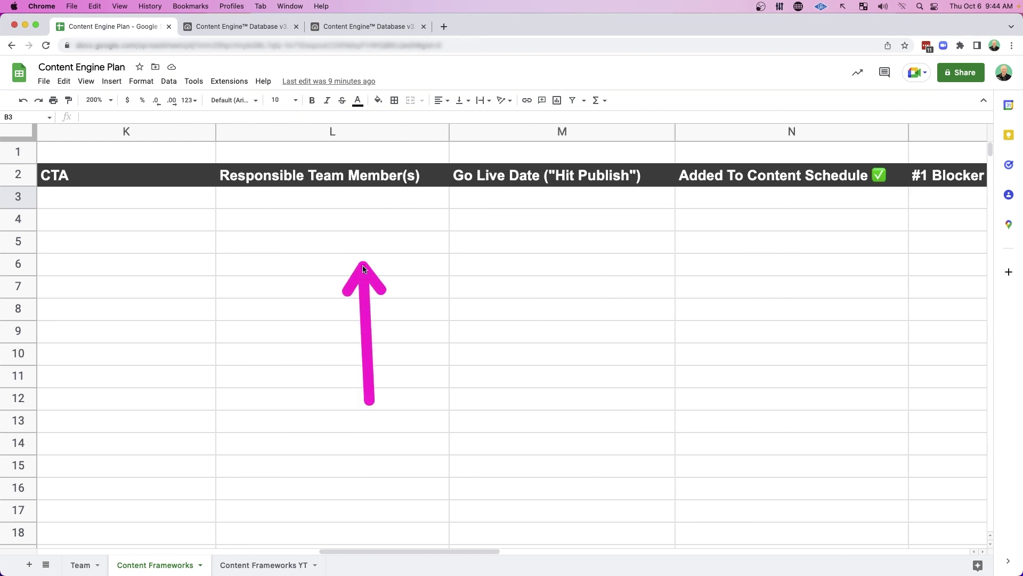
mouse_move(369, 401)
left_mouse_down()
mouse_move(491, 304)
mouse_move(546, 230)
left_mouse_up()
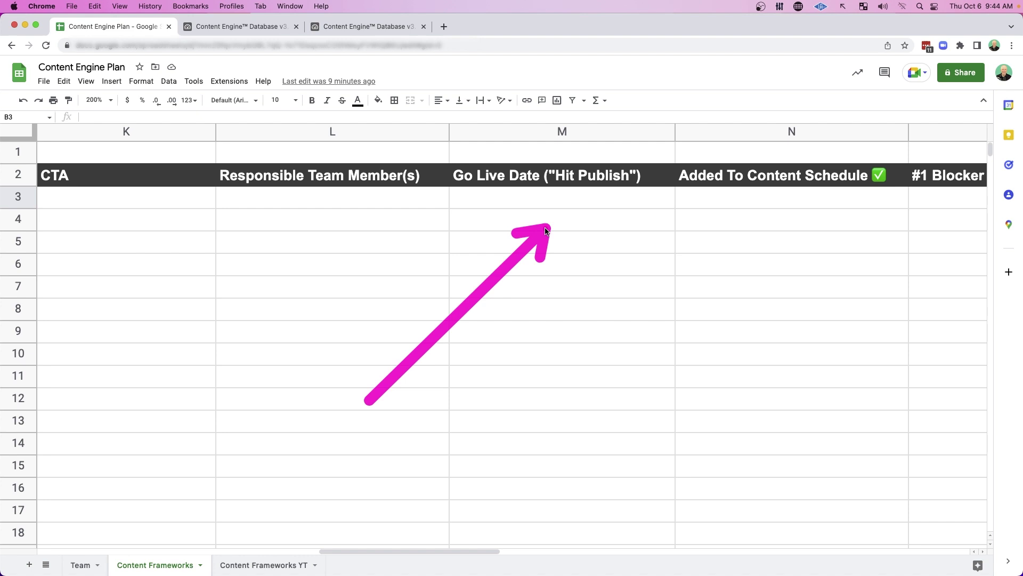
scroll(546, 230, "right", 2)
left_click_drag(373, 368, 369, 218)
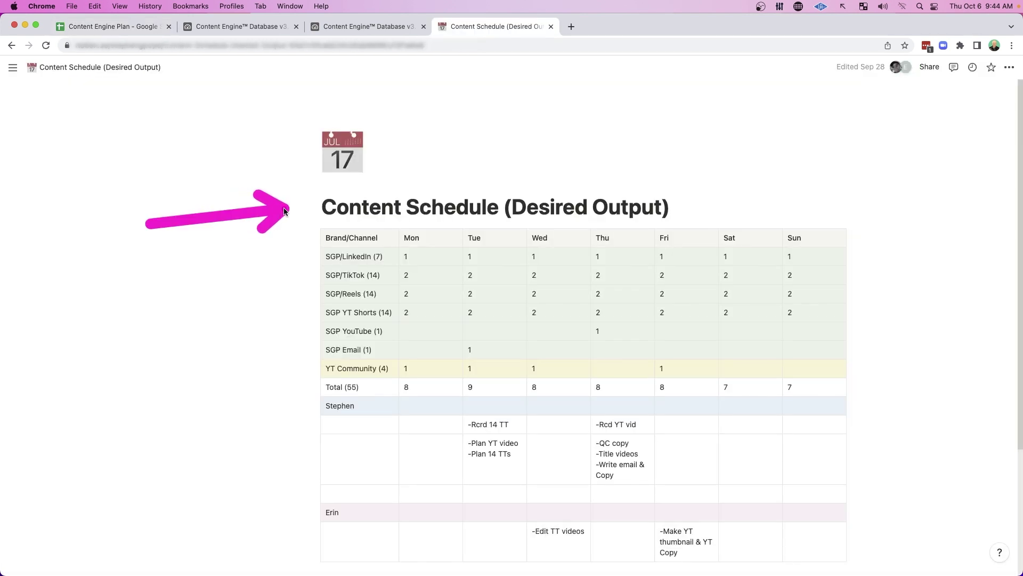
Step: Scroll through the Notion Content Schedule (Desired Output) table
left_click_drag(284, 212, 297, 340)
scroll(230, 366, "down", 2)
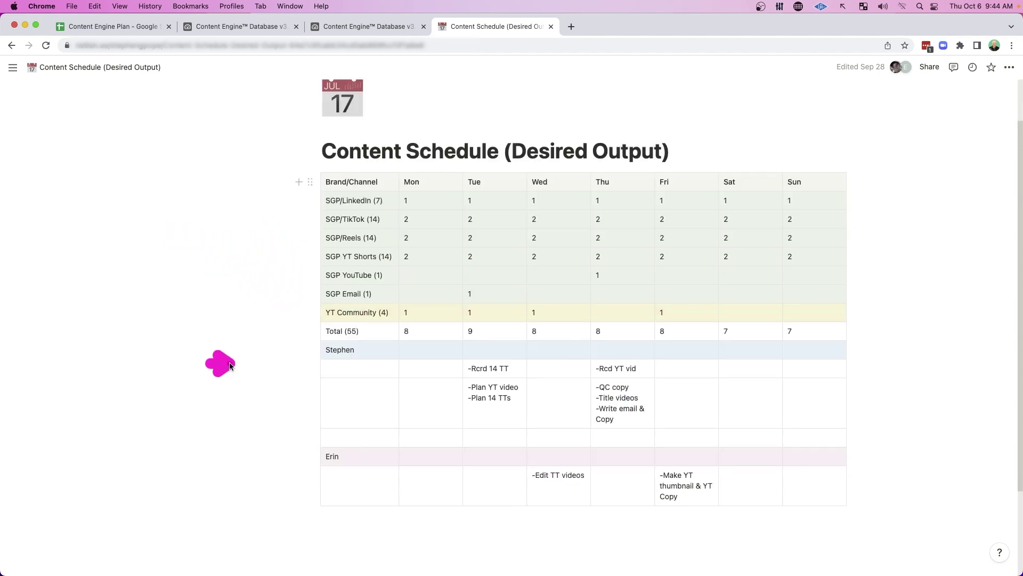
left_click_drag(229, 365, 419, 369)
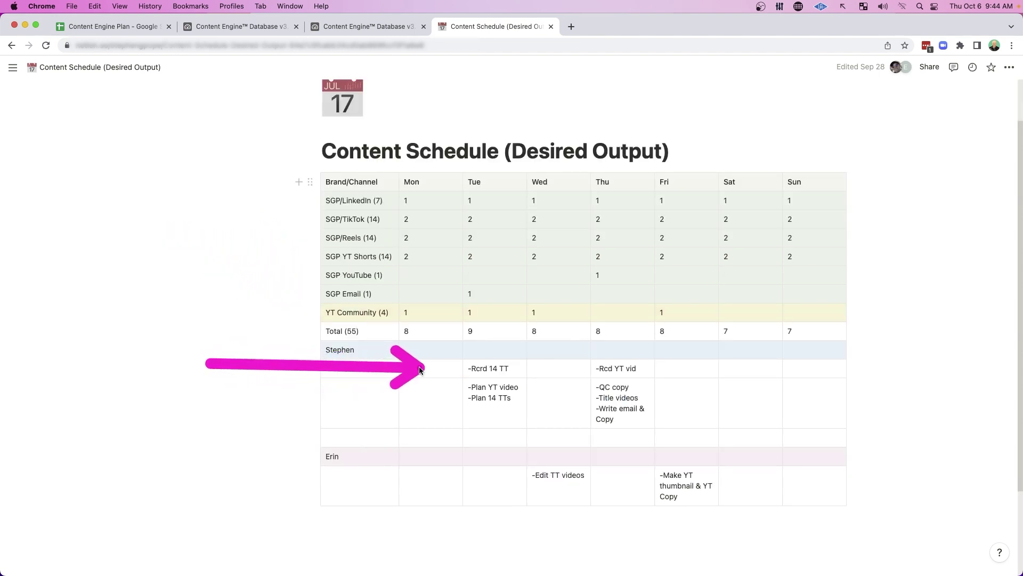
left_click_drag(507, 276, 501, 340)
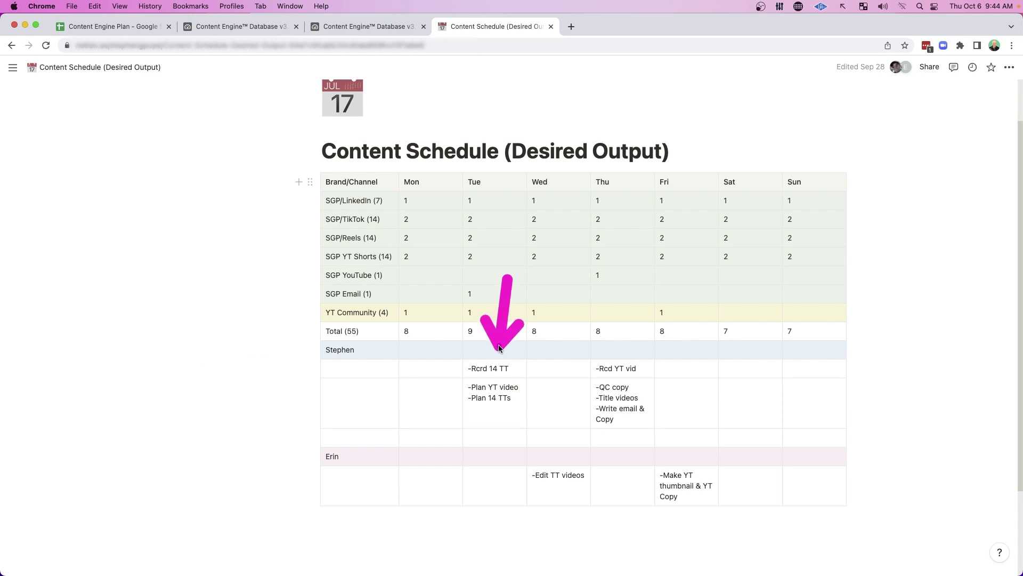
mouse_move(419, 85)
left_mouse_down()
mouse_move(394, 137)
mouse_move(414, 168)
mouse_move(521, 192)
left_mouse_up()
mouse_move(368, 459)
left_mouse_down()
mouse_move(416, 352)
mouse_move(693, 340)
mouse_move(783, 350)
left_mouse_up()
Step: Return to the Content Engine Plan spreadsheet's Content Frameworks YT sheet
key("super+1")
mouse_move(651, 56)
left_mouse_down()
mouse_move(541, 145)
mouse_move(581, 153)
left_mouse_up()
left_click_drag(787, 68, 762, 146)
key("alt+Down")
left_click_drag(162, 365, 130, 224)
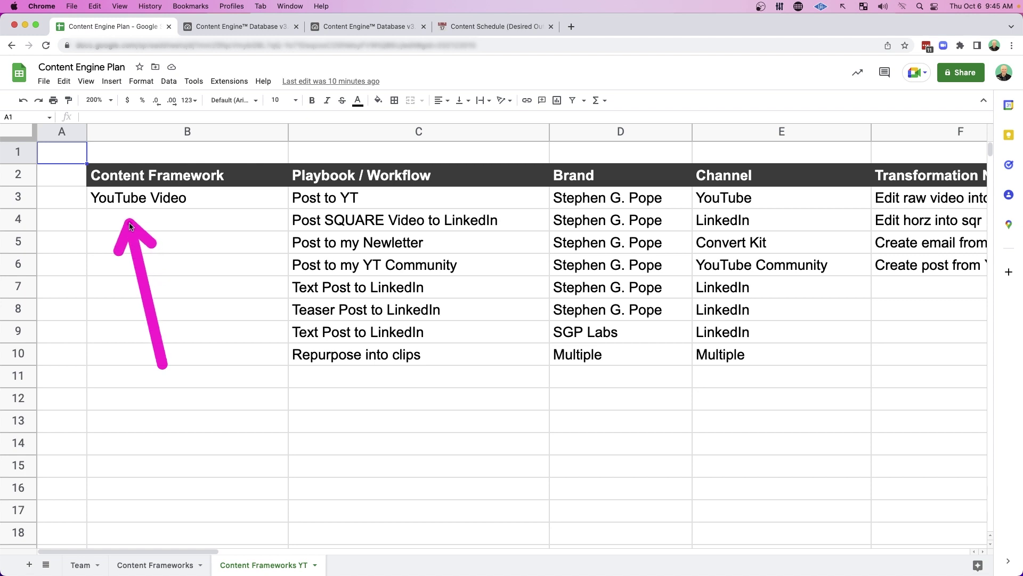
Step: Scroll the YouTube Video playbooks right to columns G–M: guideline links, CTAs and responsible members
left_click_drag(220, 233, 270, 208)
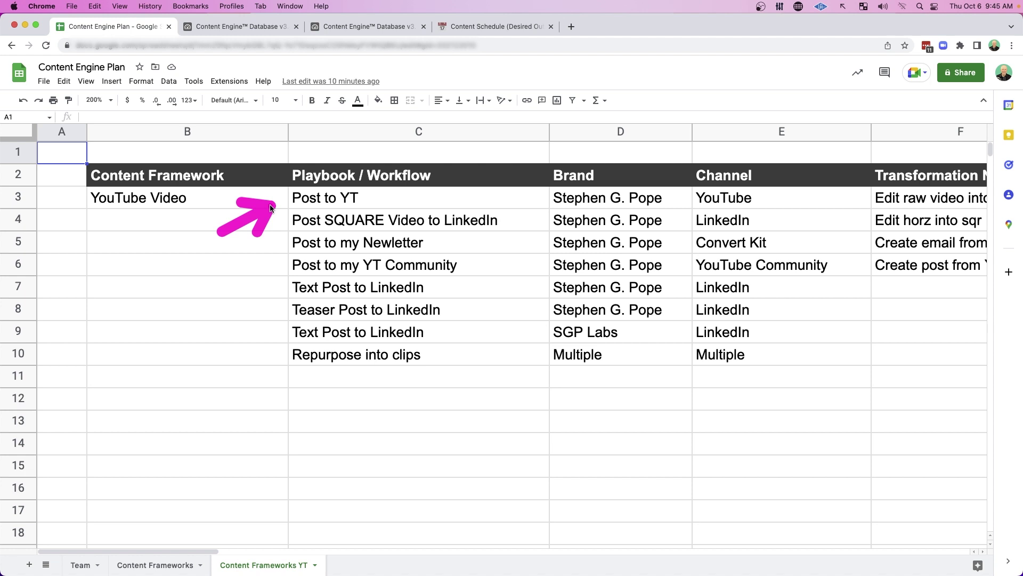
left_click_drag(165, 237, 435, 221)
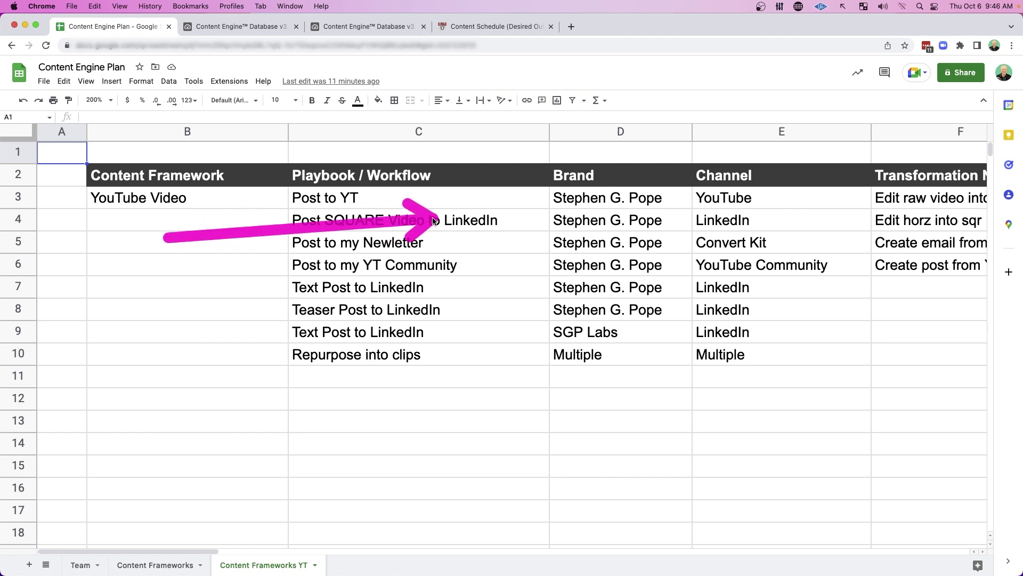
left_click_drag(530, 113, 486, 199)
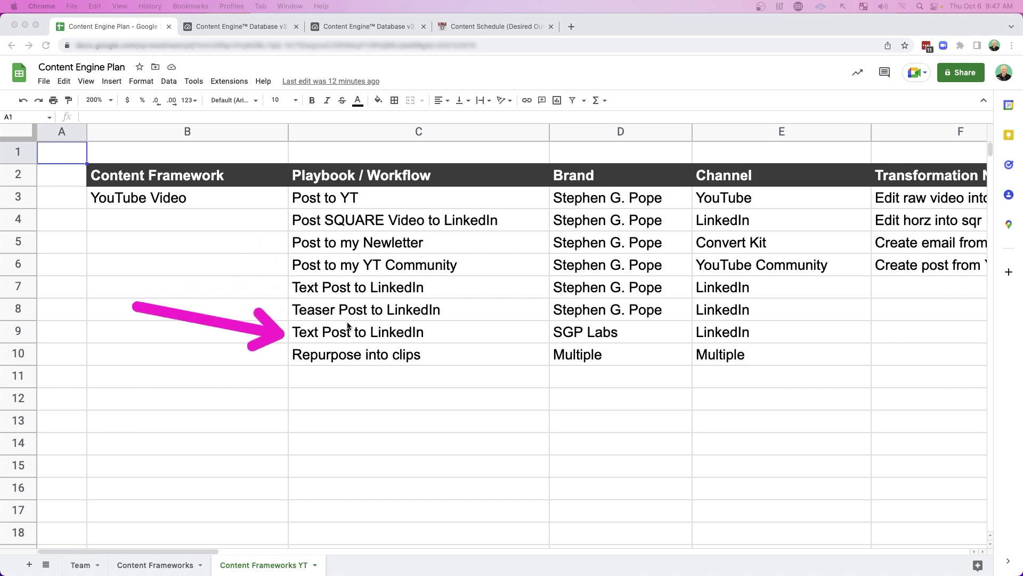
scroll(542, 308, "right", 5)
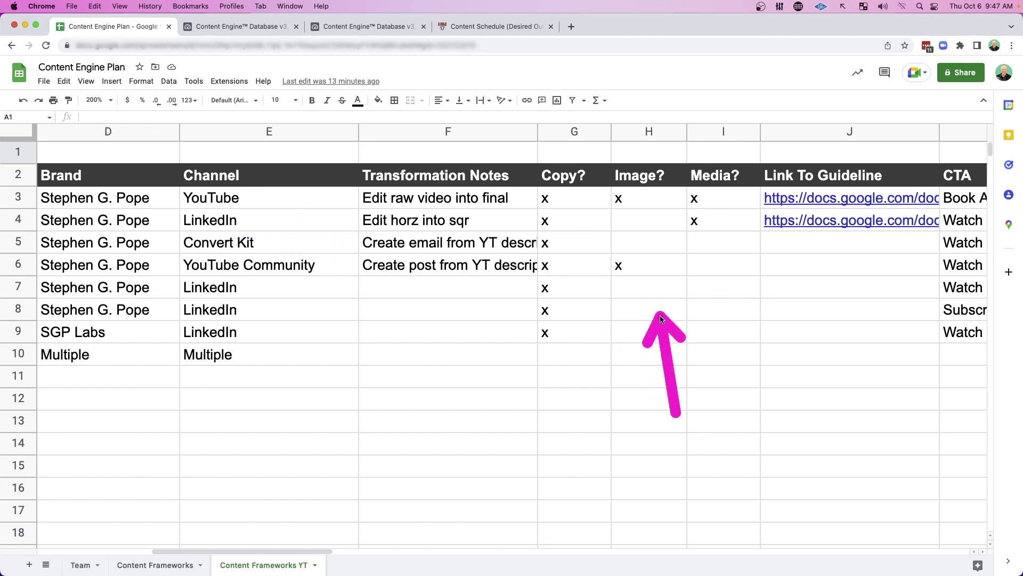
scroll(709, 306, "right", 3)
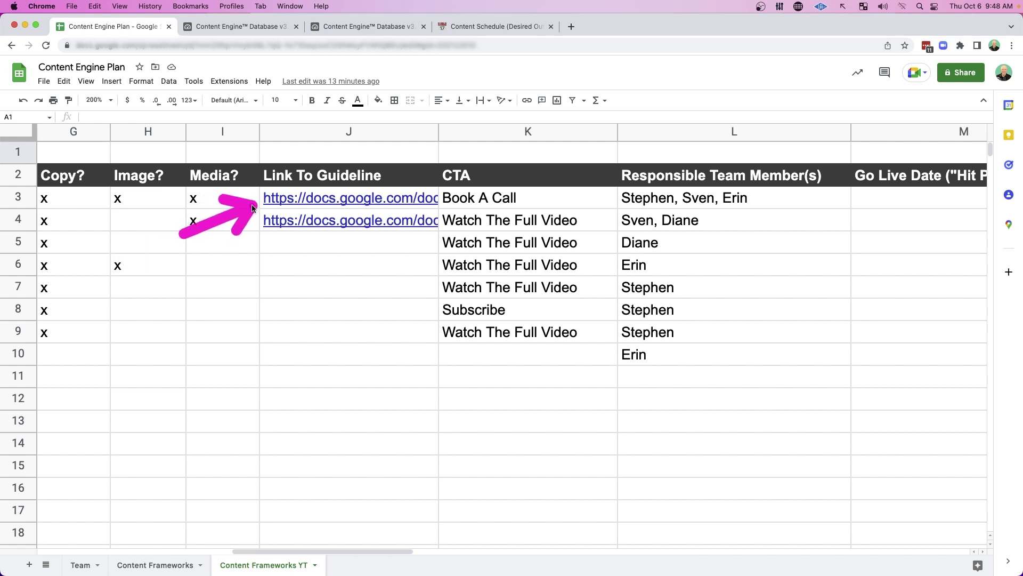
Step: Read the video editor guideline docs linked in J3 and J4, then close them
left_click(315, 201)
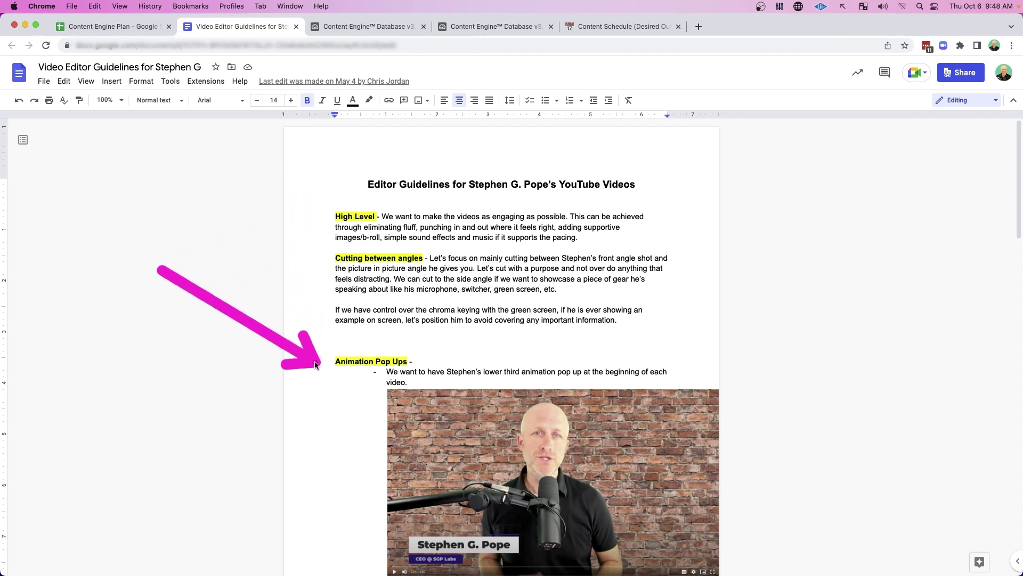
scroll(334, 238, "down", 8)
scroll(487, 407, "down", 5)
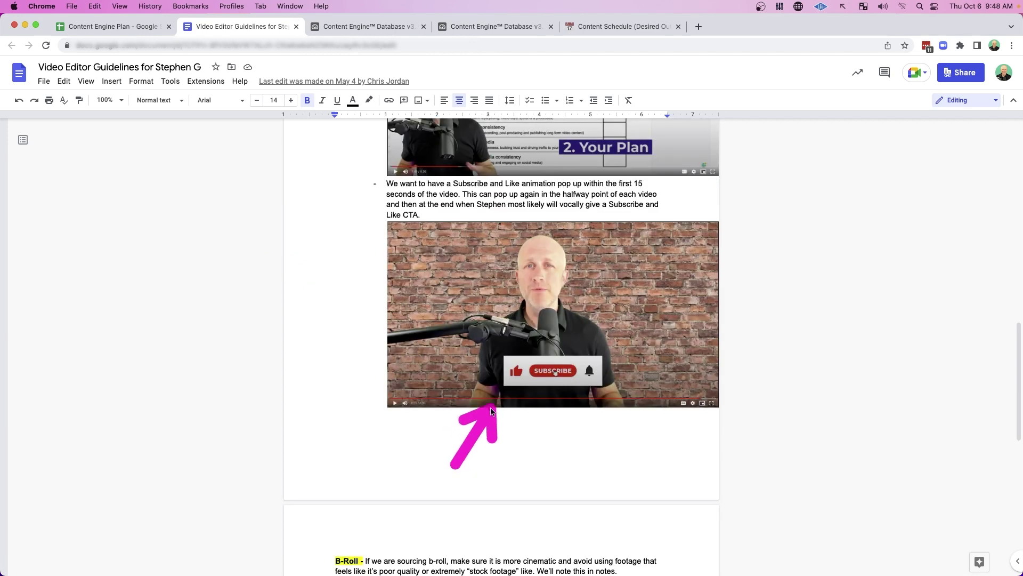
scroll(301, 404, "down", 4)
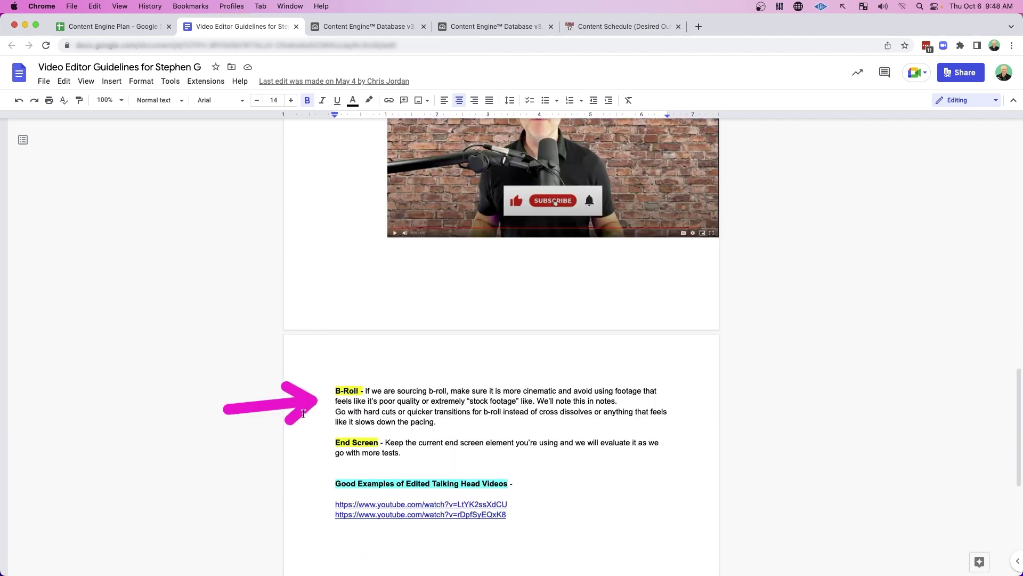
key("ctrl+shift+Tab")
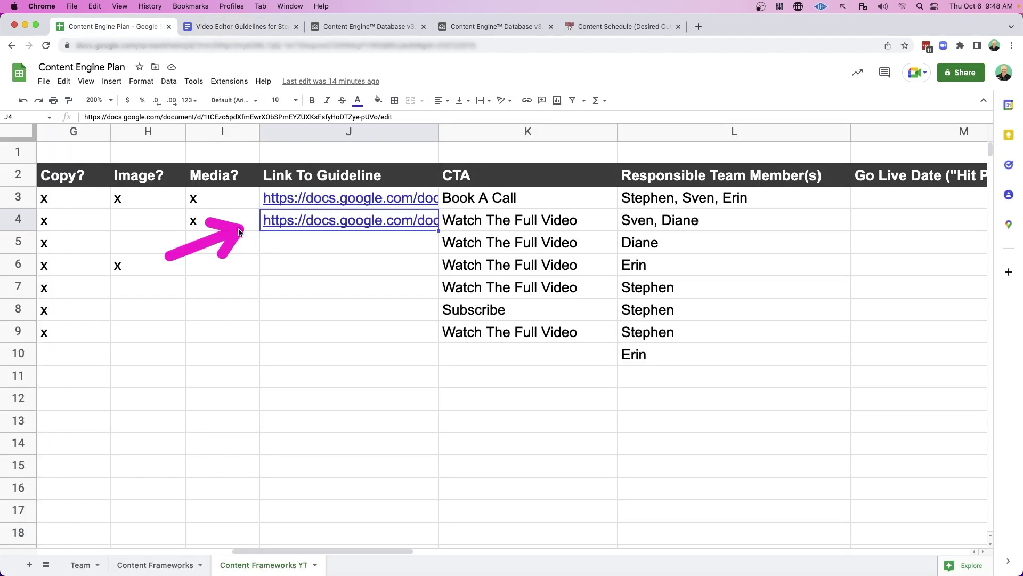
key("alt+Return")
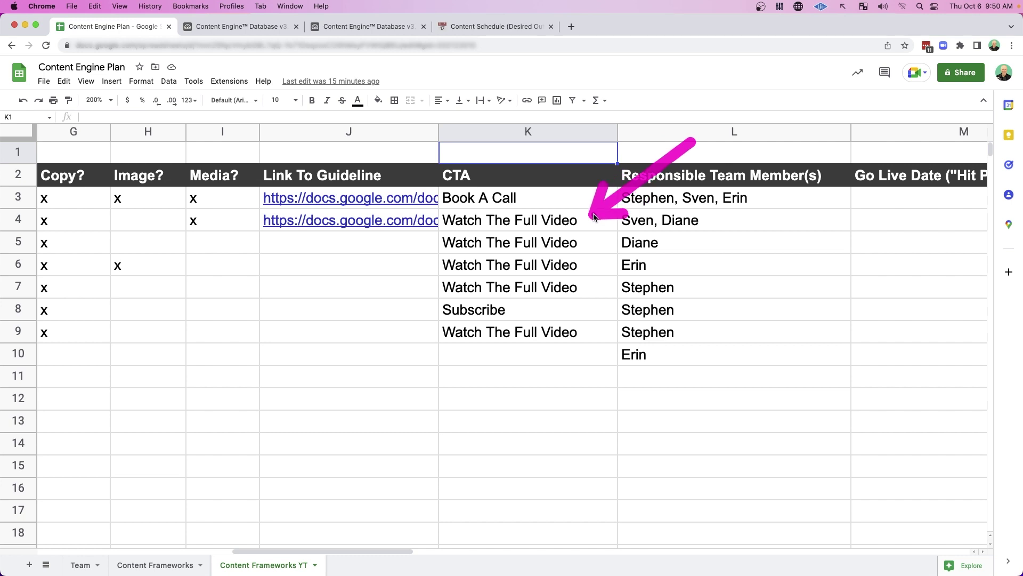
Step: Scan workflow columns B–R through Done?, then bring up the Notion Content Schedule page
scroll(228, 319, "left", 10)
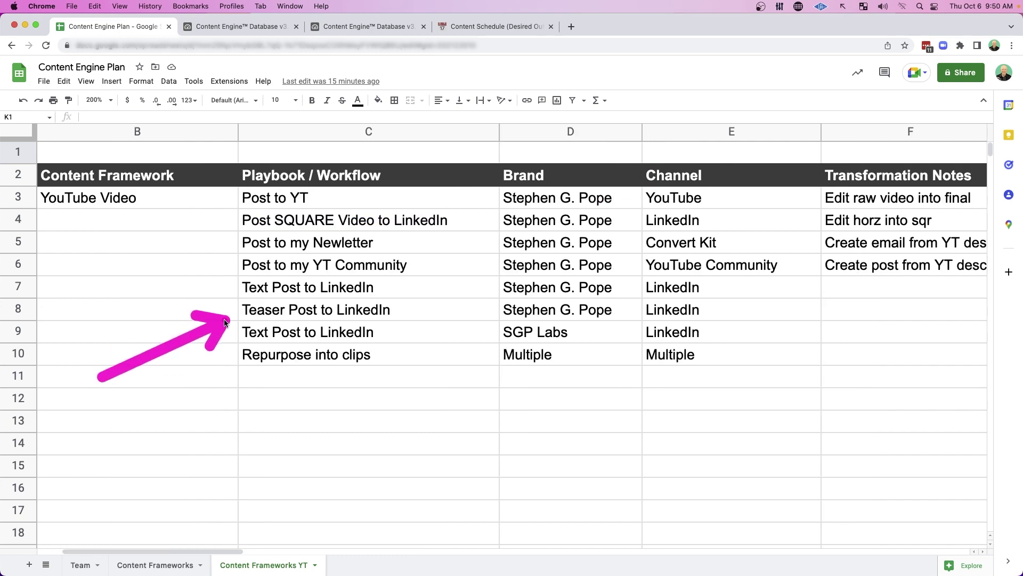
scroll(224, 321, "right", 8)
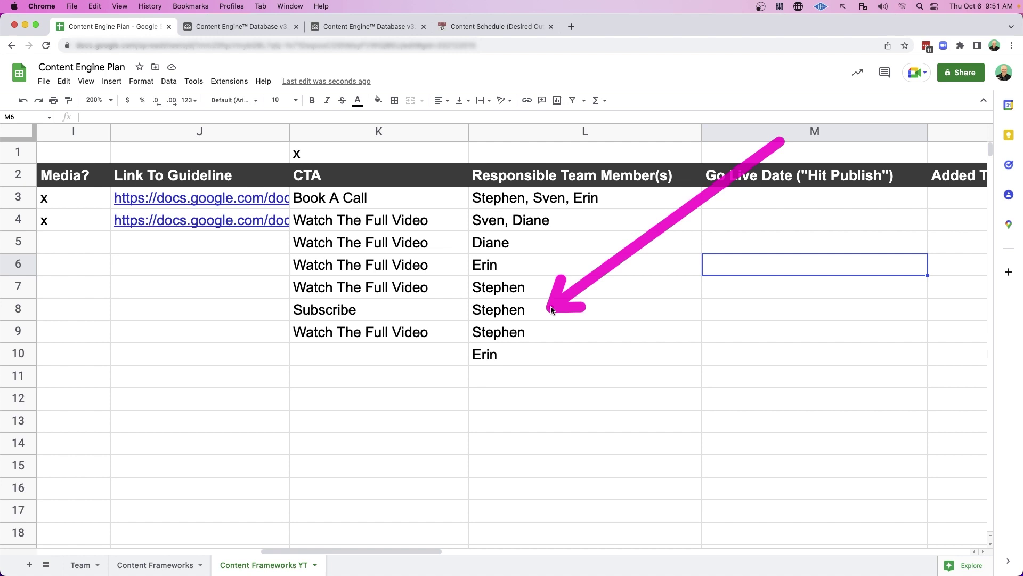
scroll(651, 154, "right", 3)
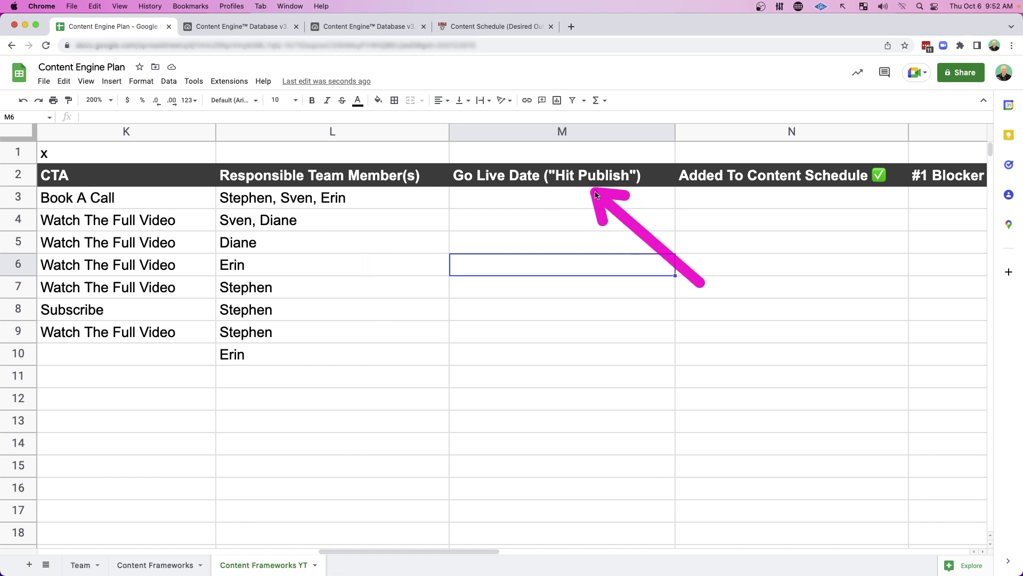
scroll(595, 195, "right", 8)
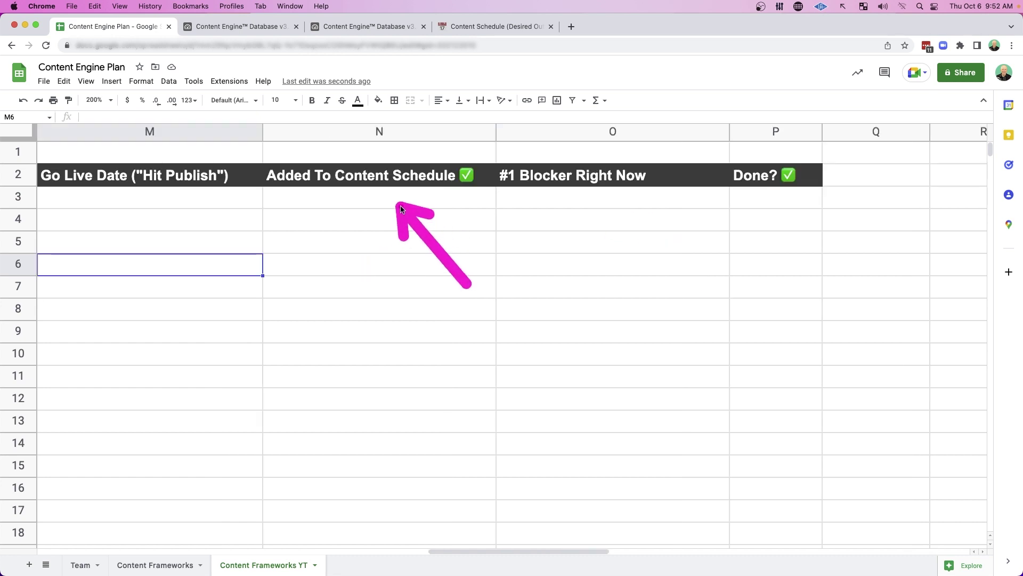
key("super+4")
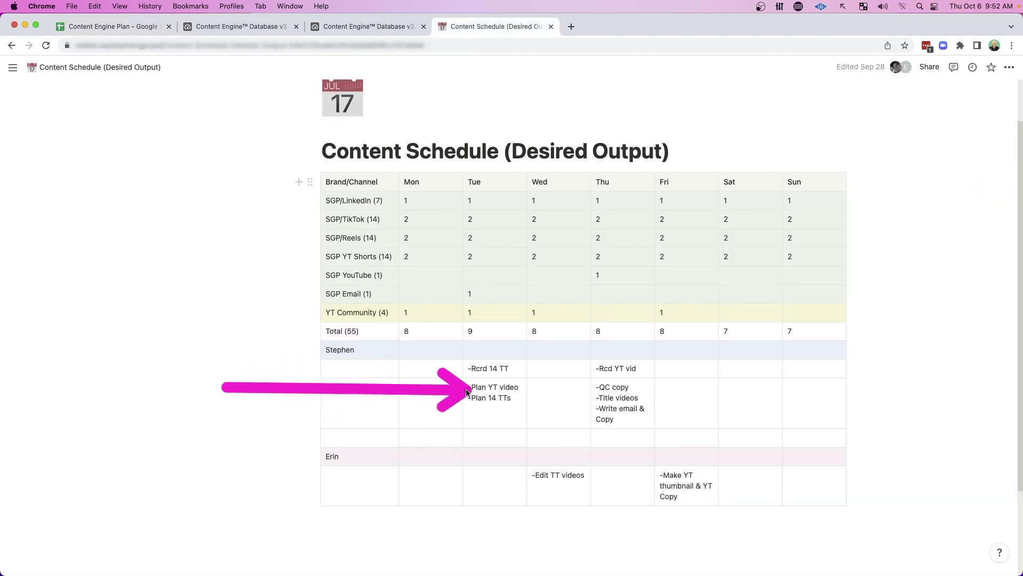
Step: Go back to the Content Engine Plan sheet before moving to Airtable's Plays table
key("super+1")
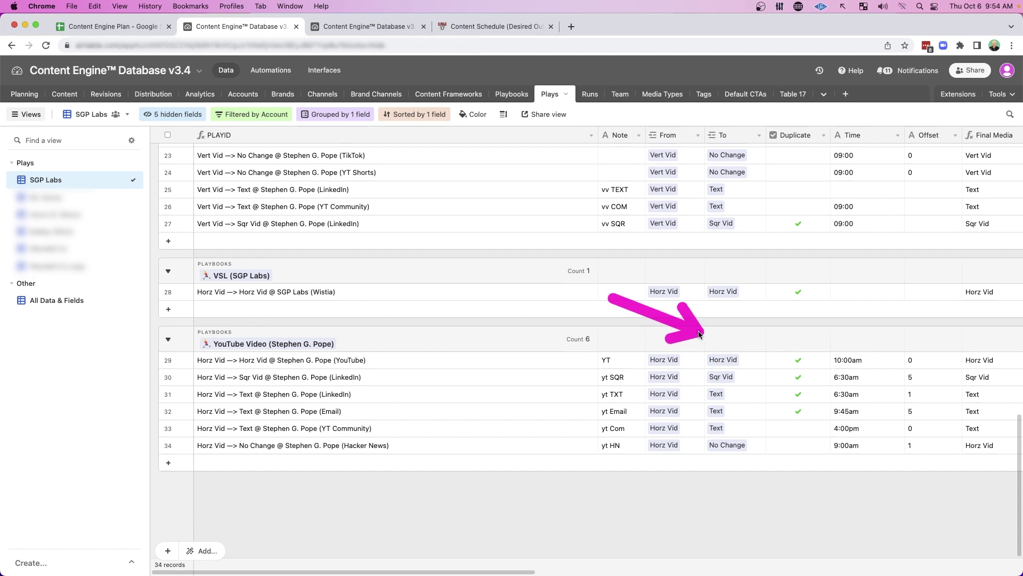
Step: Scroll the YouTube Video plays to the QC columns, then view the Distribution Published EXAMPLE records
scroll(587, 373, "right", 10)
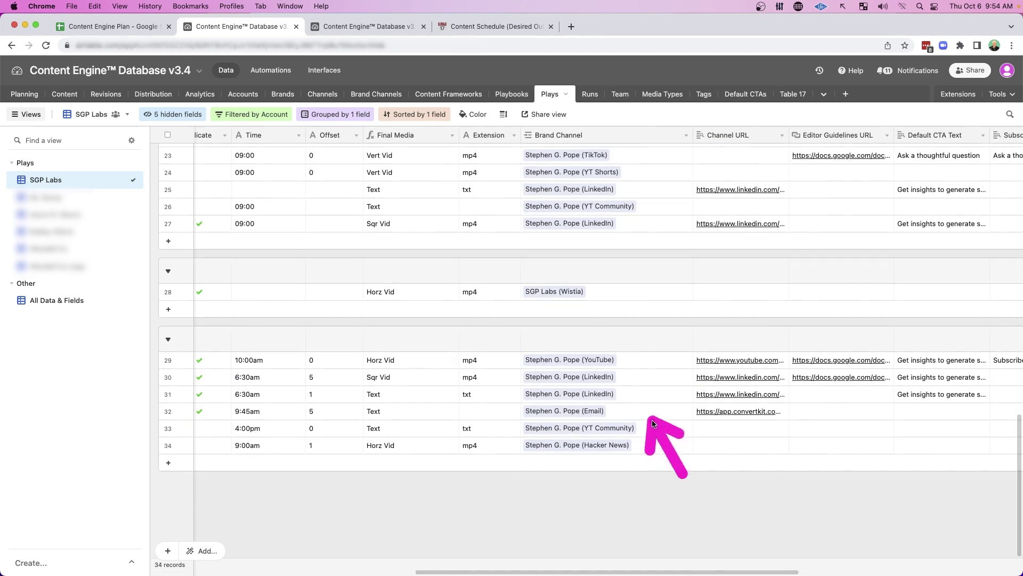
scroll(633, 372, "right", 3)
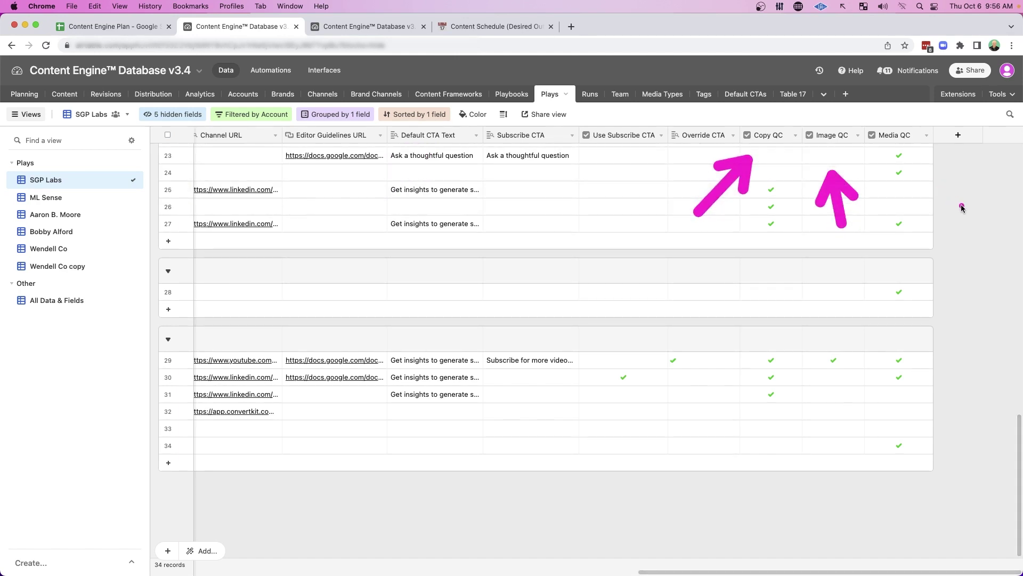
key("ctrl+Tab")
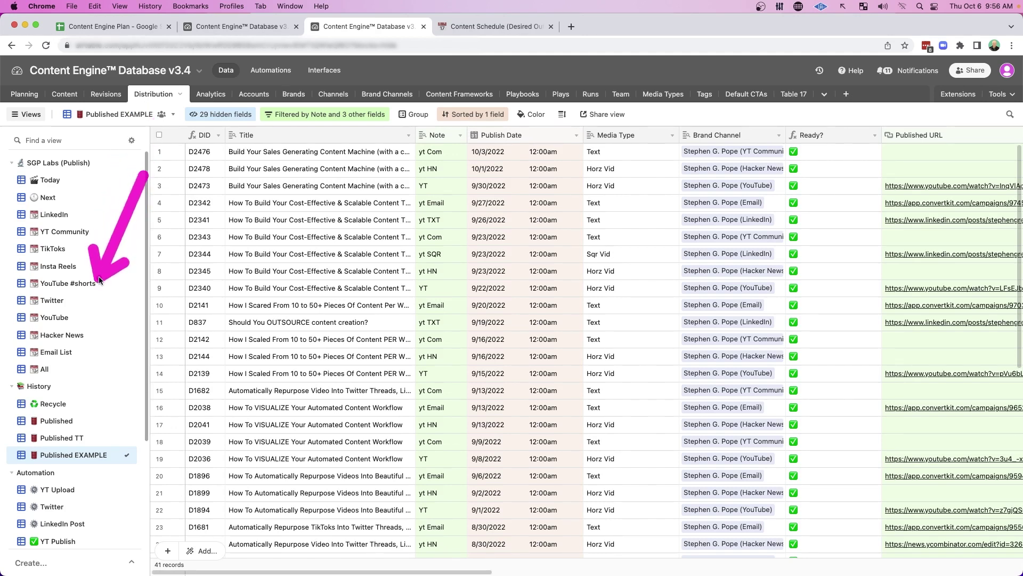
left_click_drag(294, 237, 386, 171)
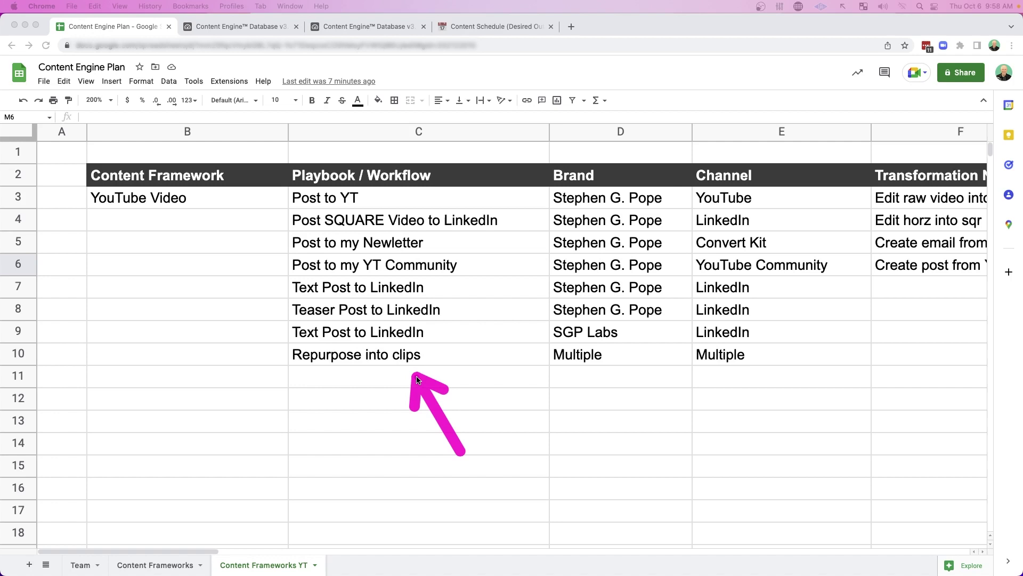
Step: Drag card C3779 from Uncategorized to Create Clips, then into the Post-produce stack
key("ctrl+Tab")
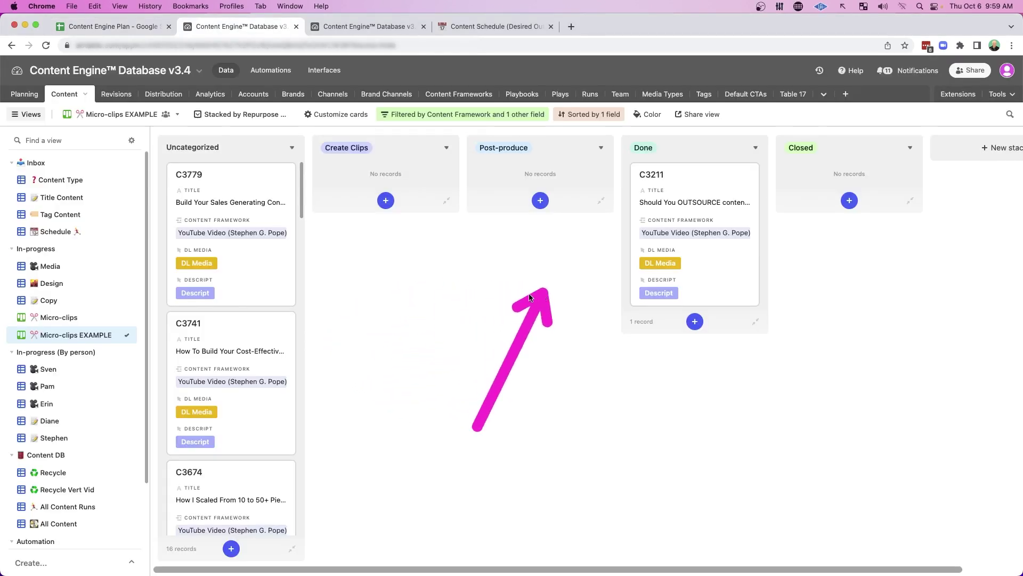
left_click_drag(207, 203, 362, 193)
mouse_move(532, 296)
left_mouse_down()
mouse_move(388, 141)
mouse_move(394, 199)
left_mouse_up()
mouse_move(381, 274)
left_mouse_down()
mouse_move(449, 159)
mouse_move(469, 164)
left_mouse_up()
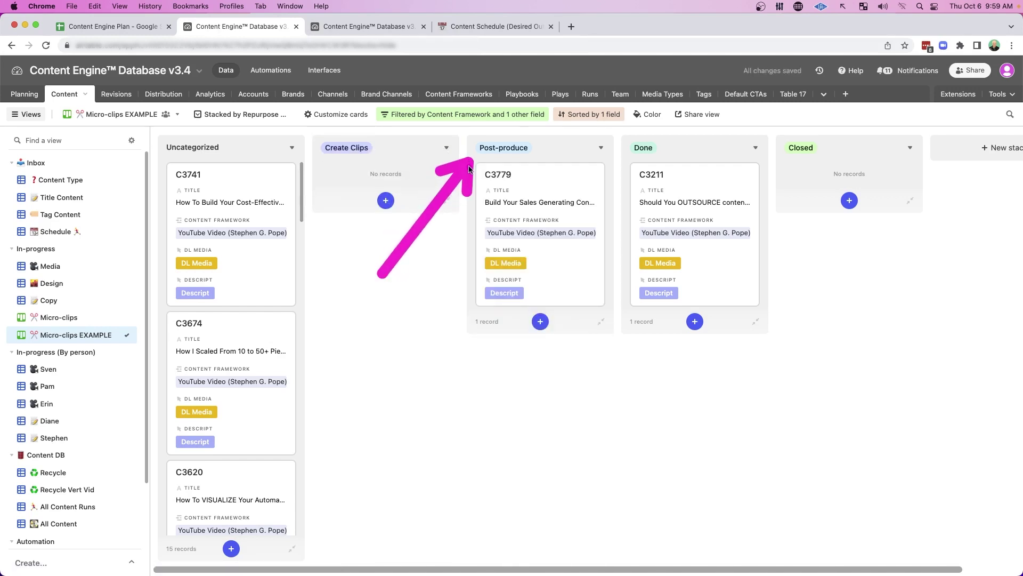
mouse_move(374, 292)
left_mouse_down()
mouse_move(430, 288)
mouse_move(469, 272)
left_mouse_up()
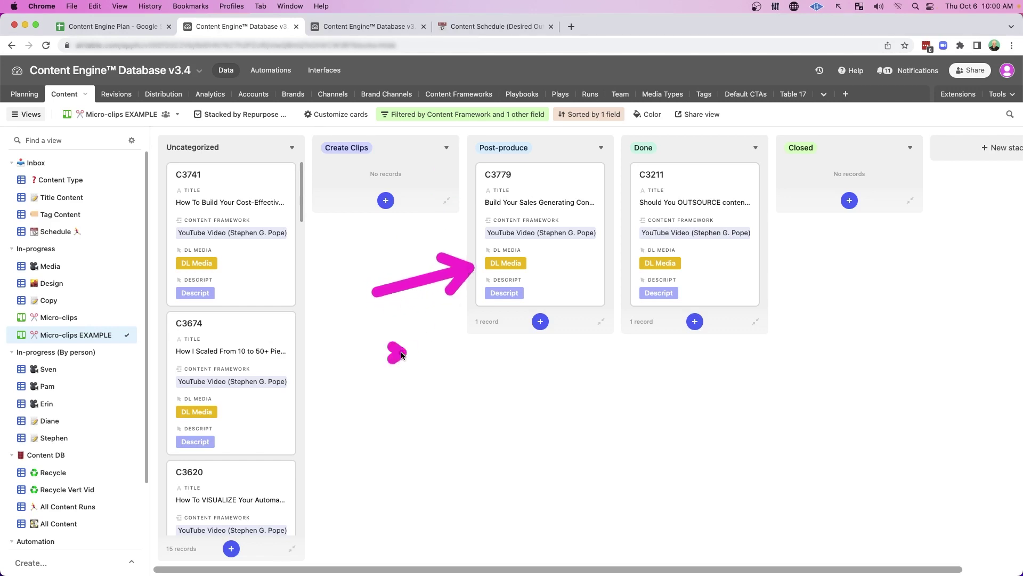
left_click_drag(400, 355, 465, 305)
left_click_drag(386, 325, 467, 308)
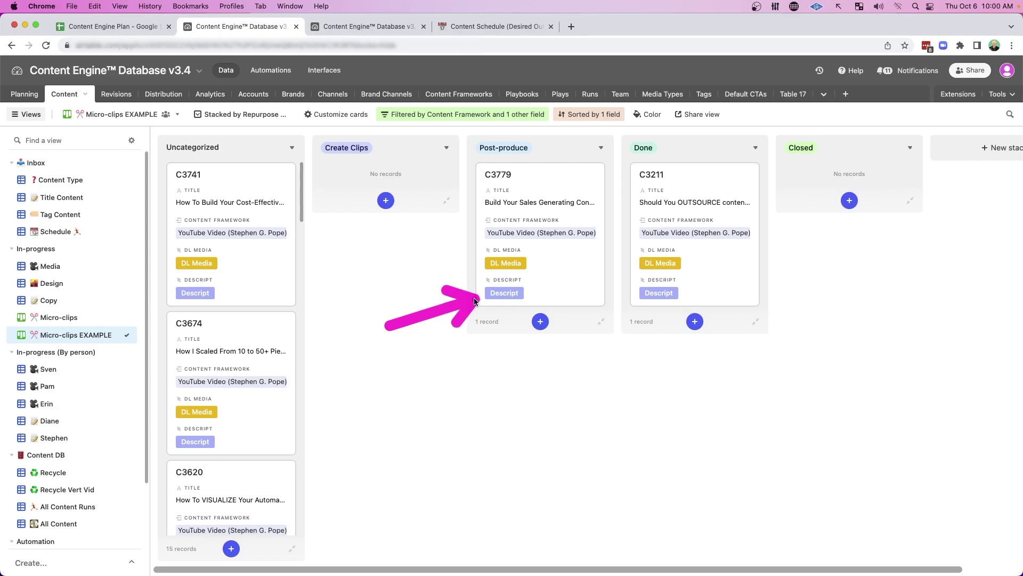